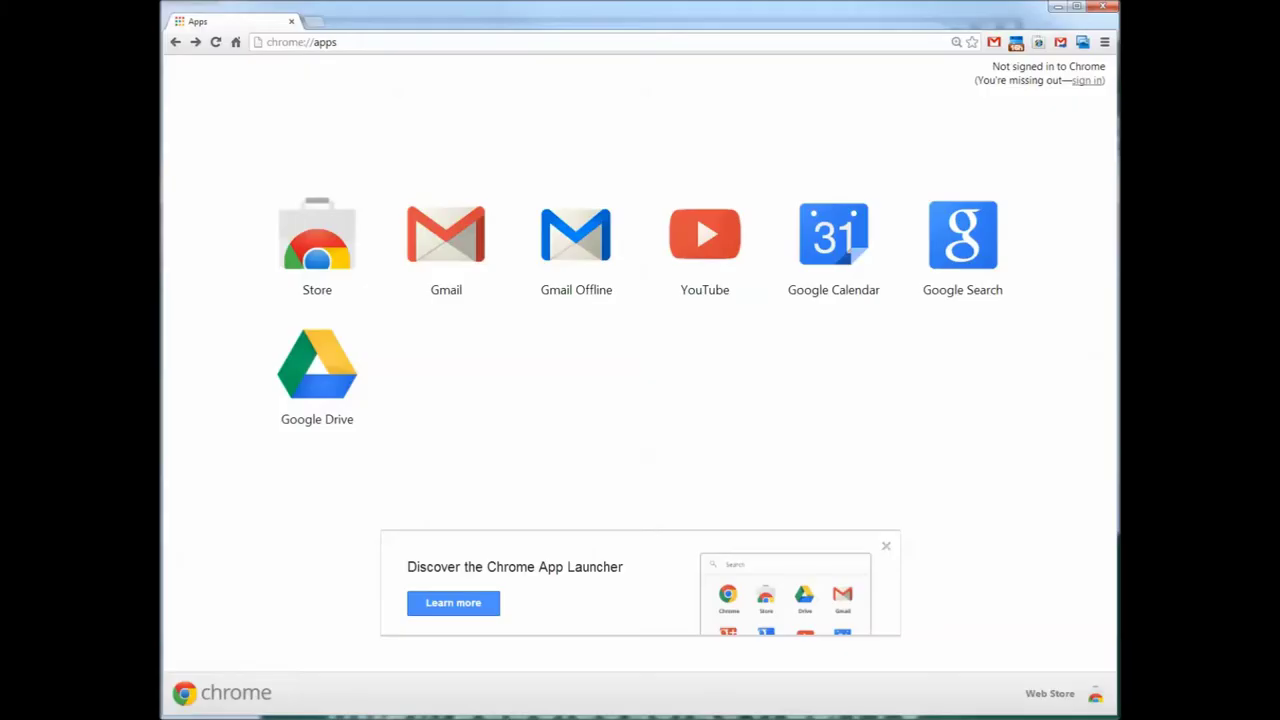
Open the sediment portal at cida.usgs.gov/sediment and dismiss its welcome message.
click(410, 42)
text(cida.usgs.g)
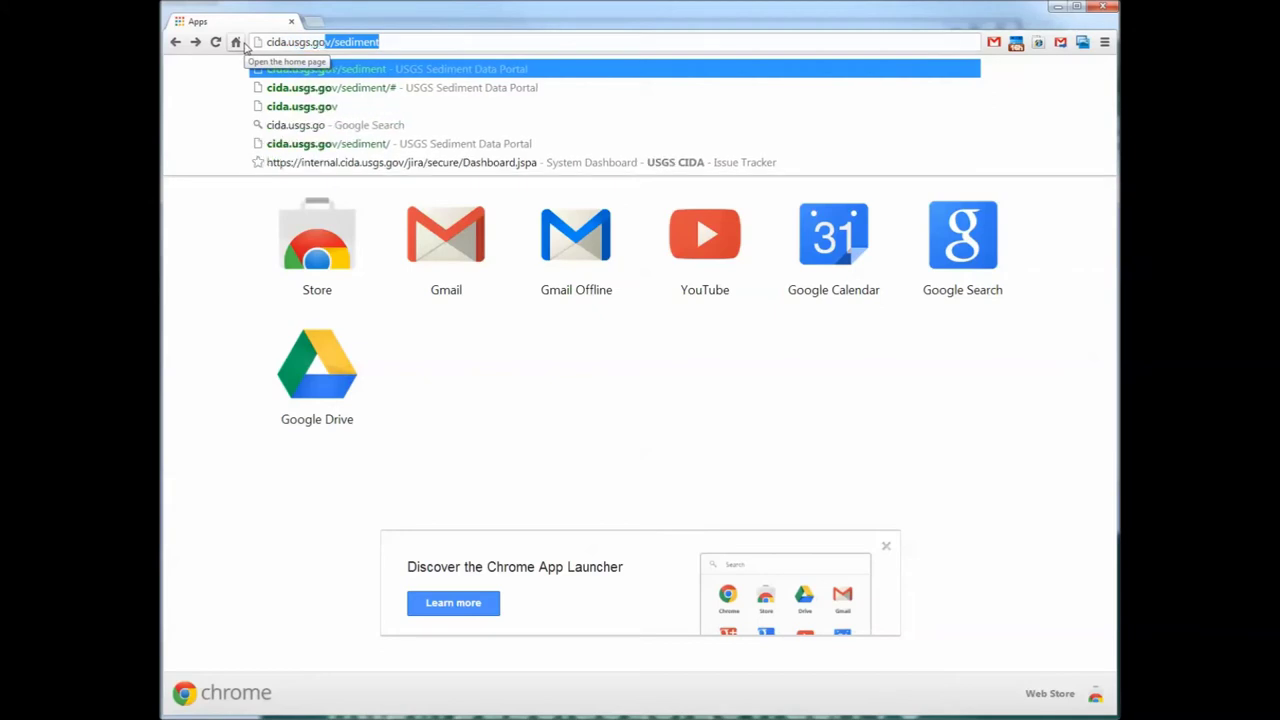
text(ov/sedimen)
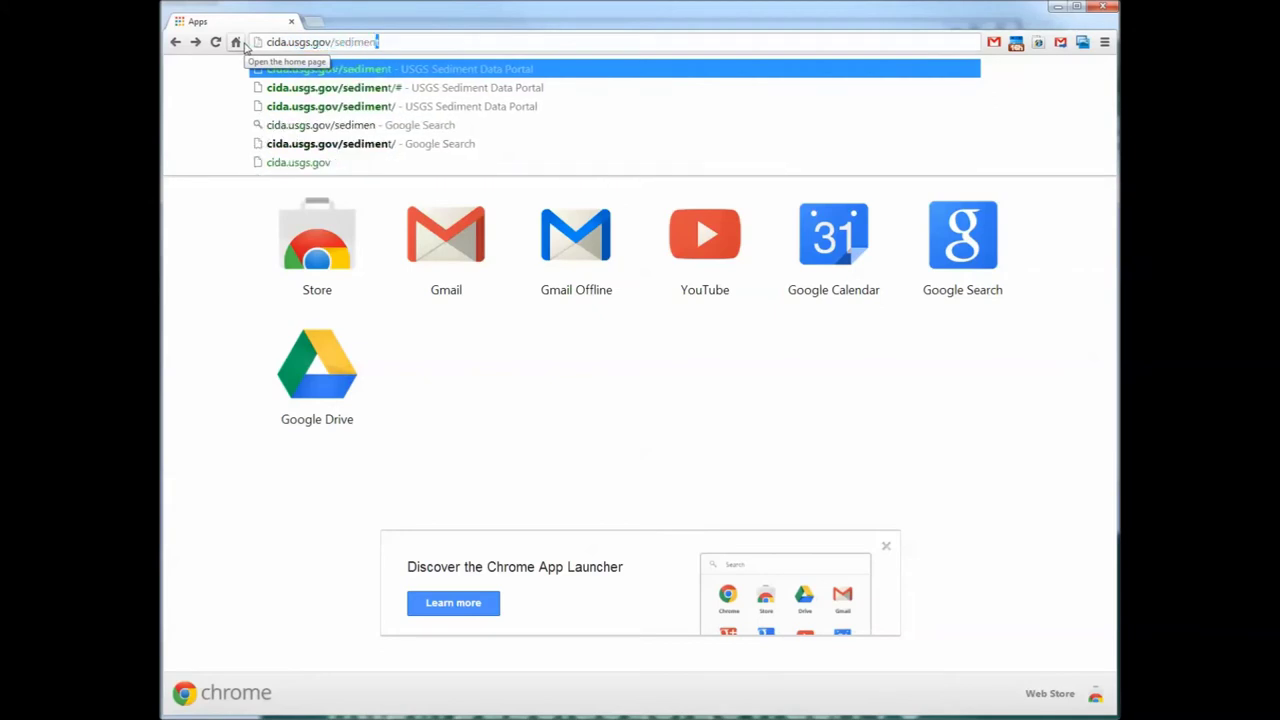
key(Return)
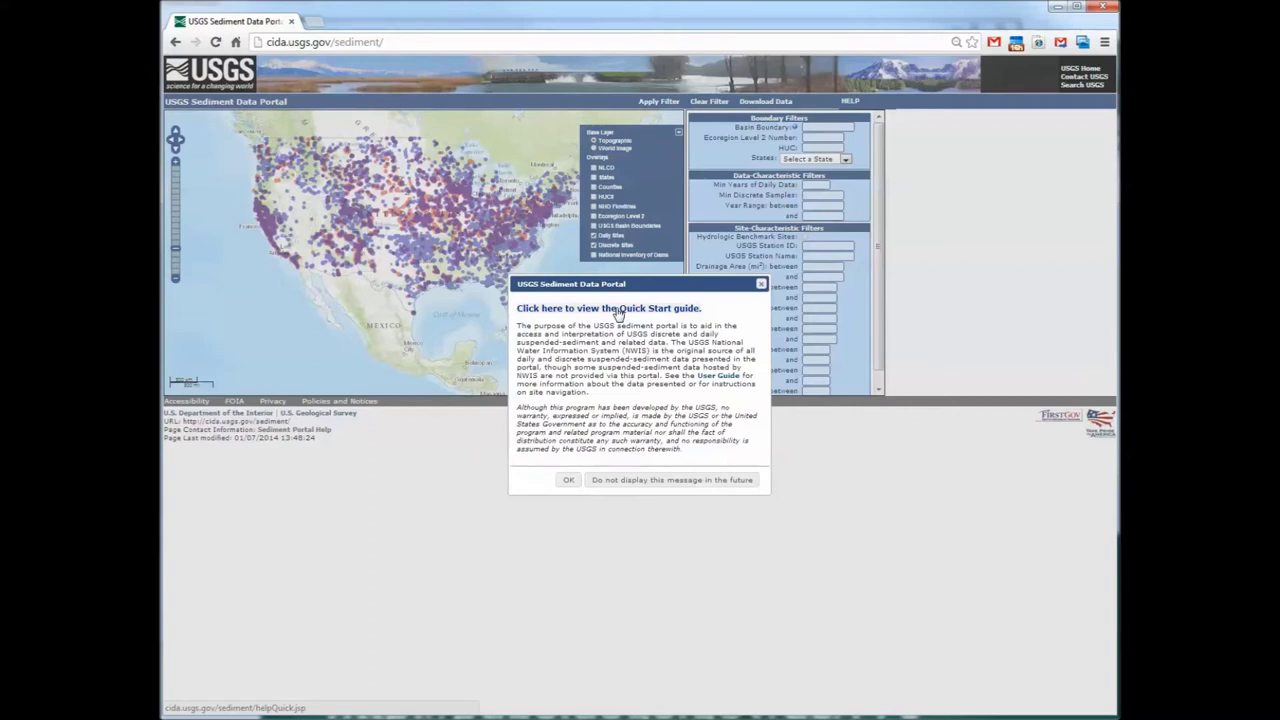
click(618, 312)
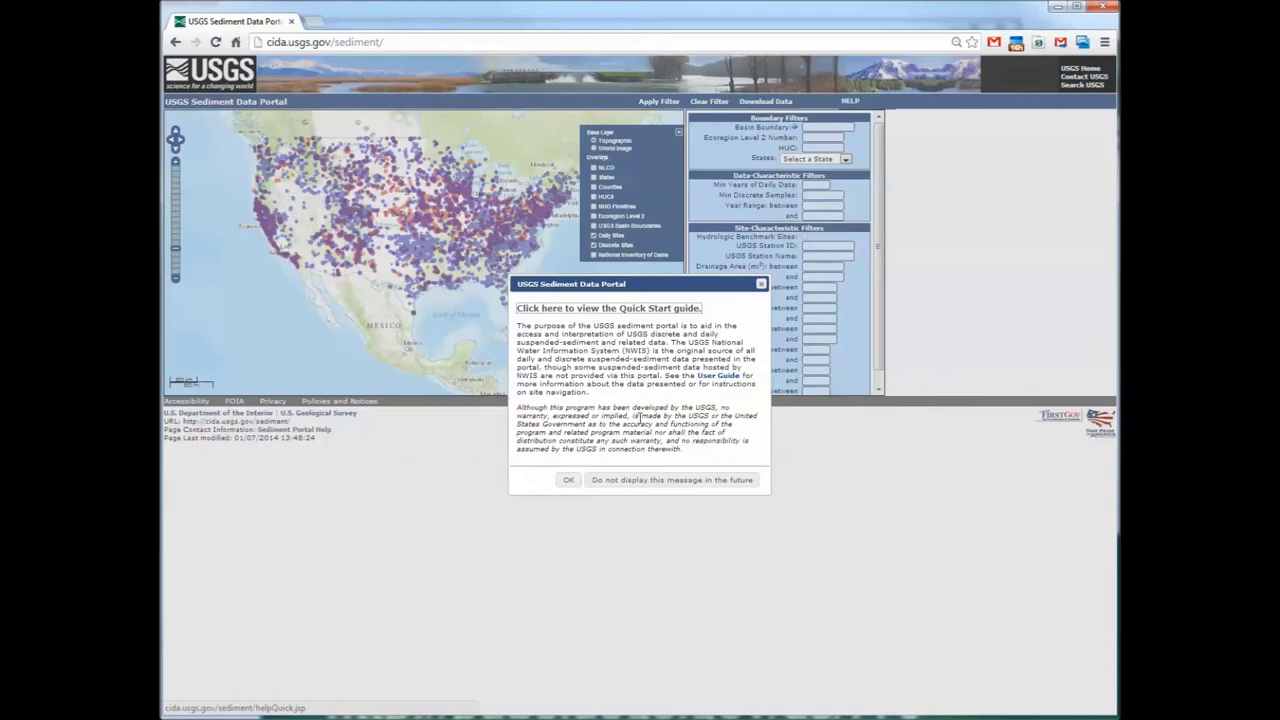
click(568, 481)
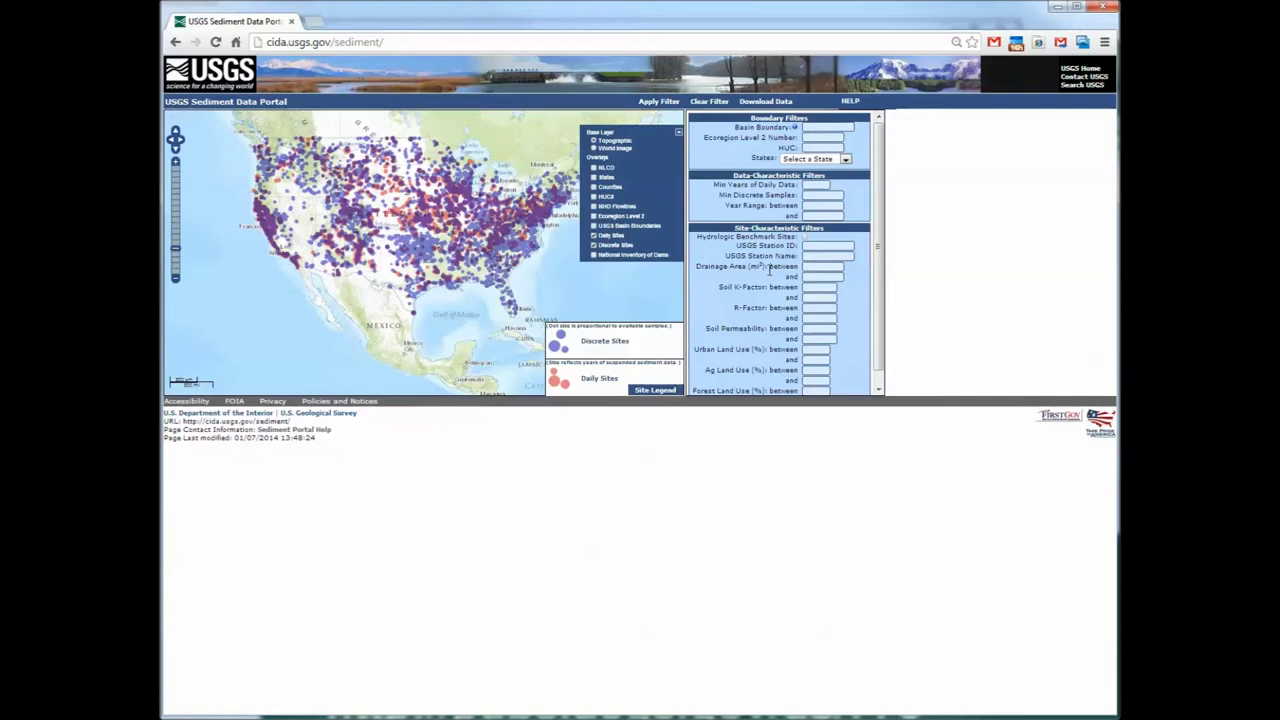
Increase the browser's page zoom to 100%.
click(1105, 43)
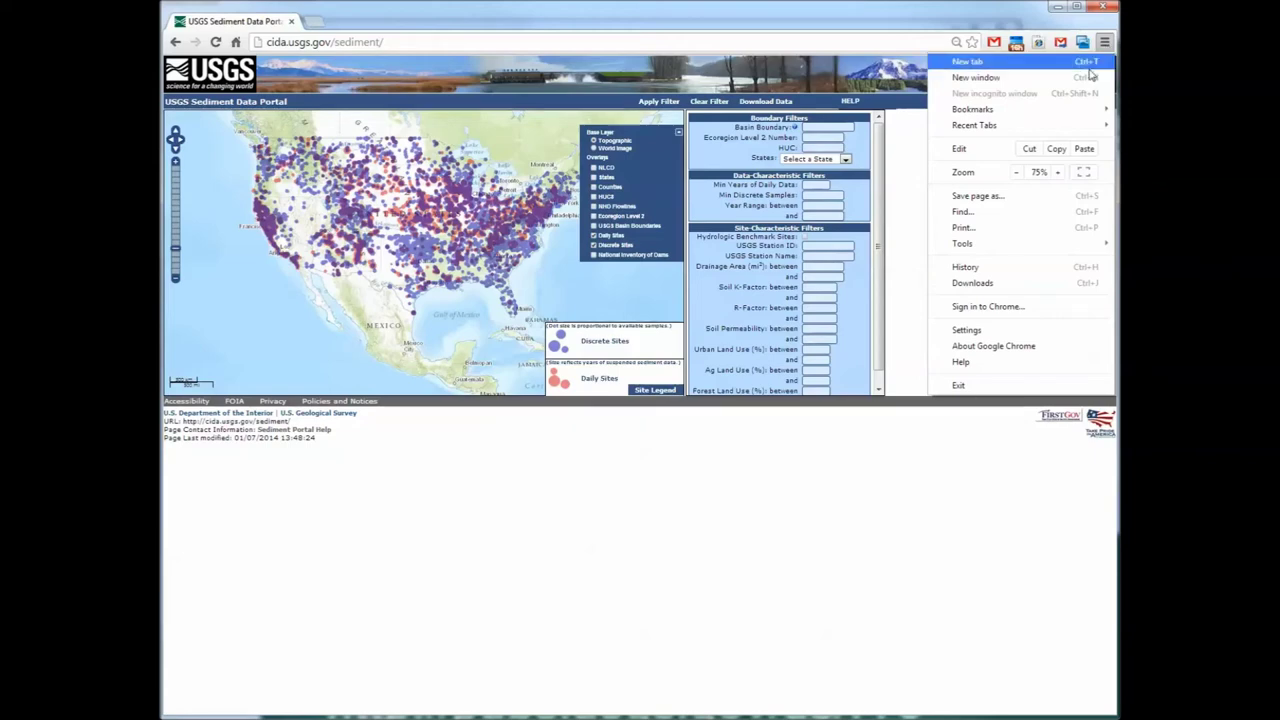
click(1060, 173)
click(1060, 173)
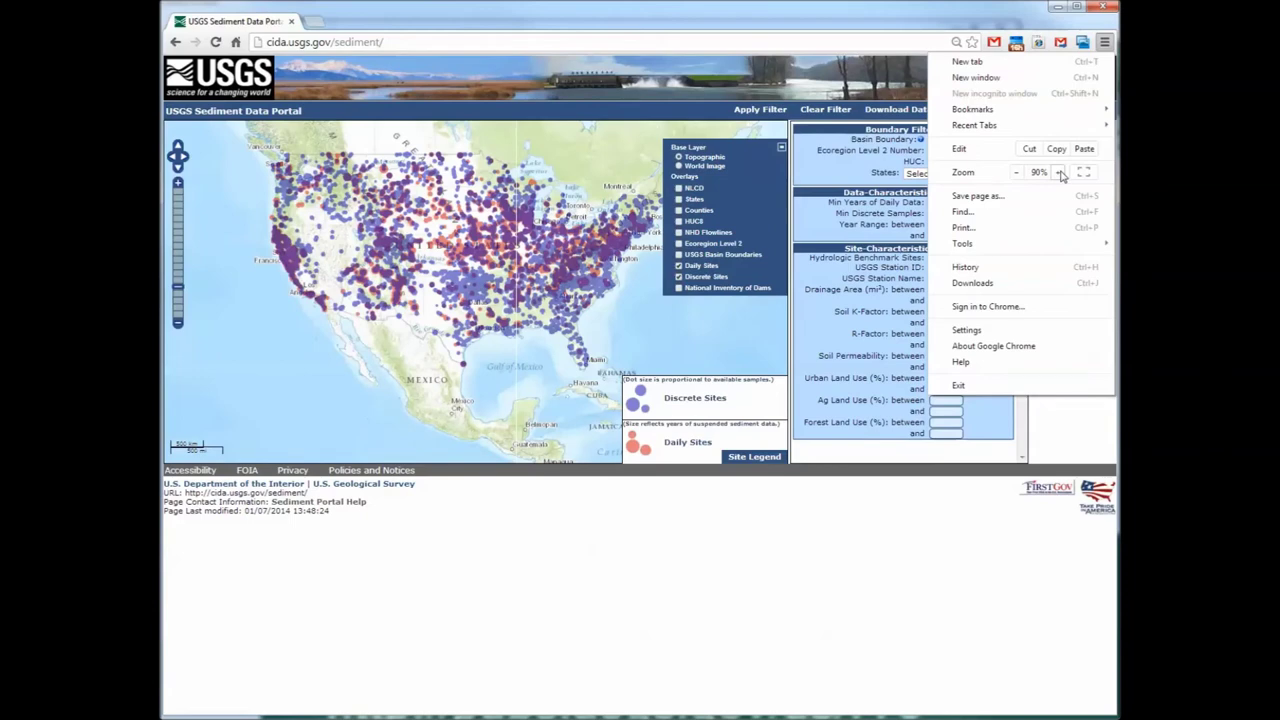
click(1060, 173)
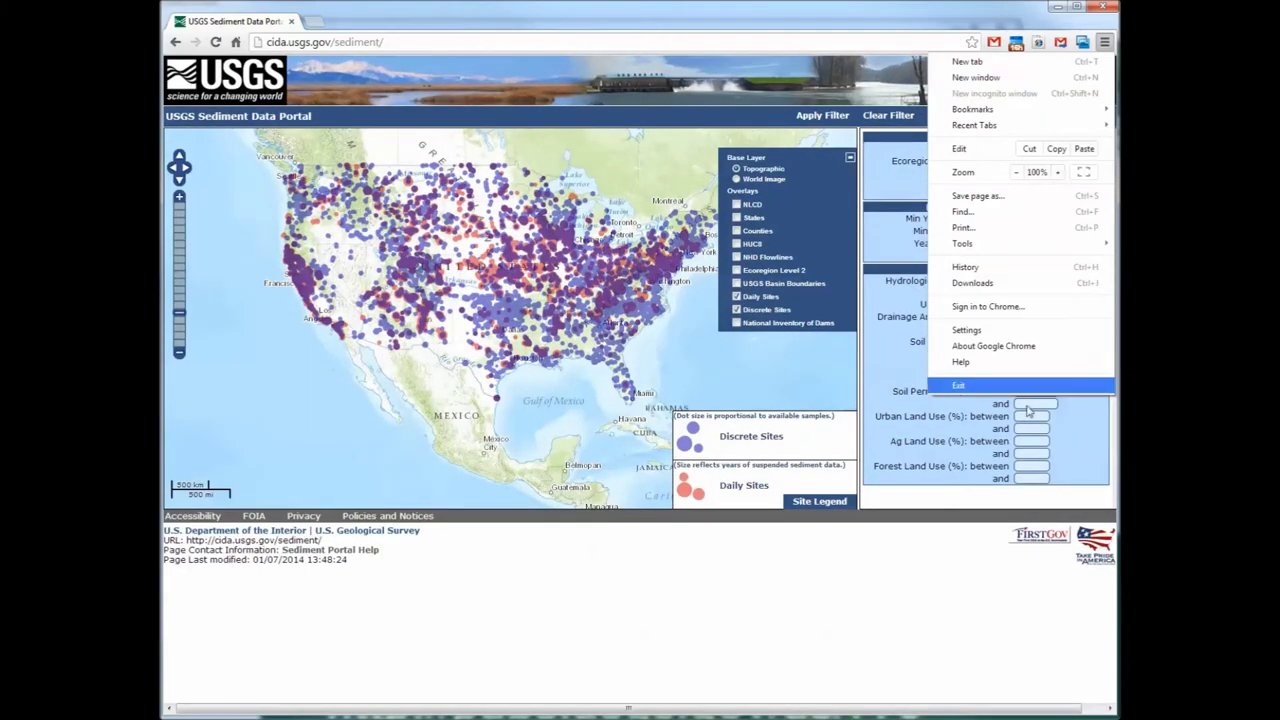
click(1020, 558)
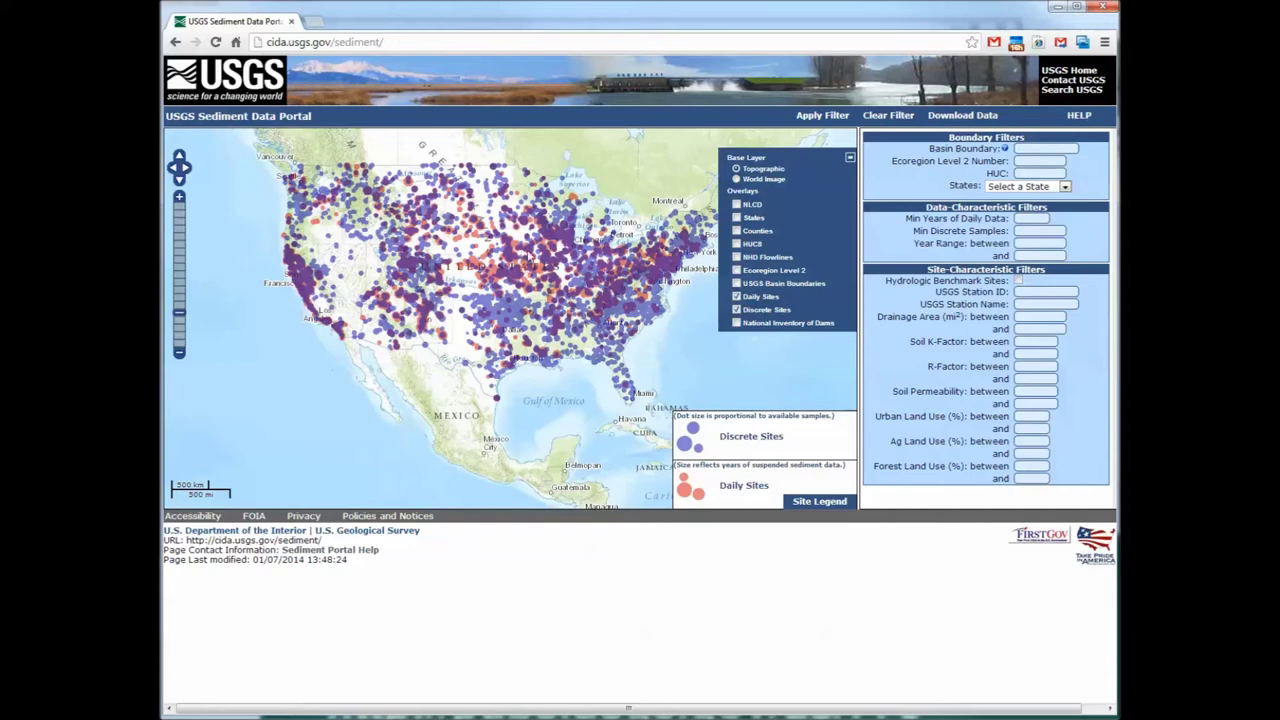
Collapse the site legend and zoom the map out to the world view and back to the United States.
click(807, 502)
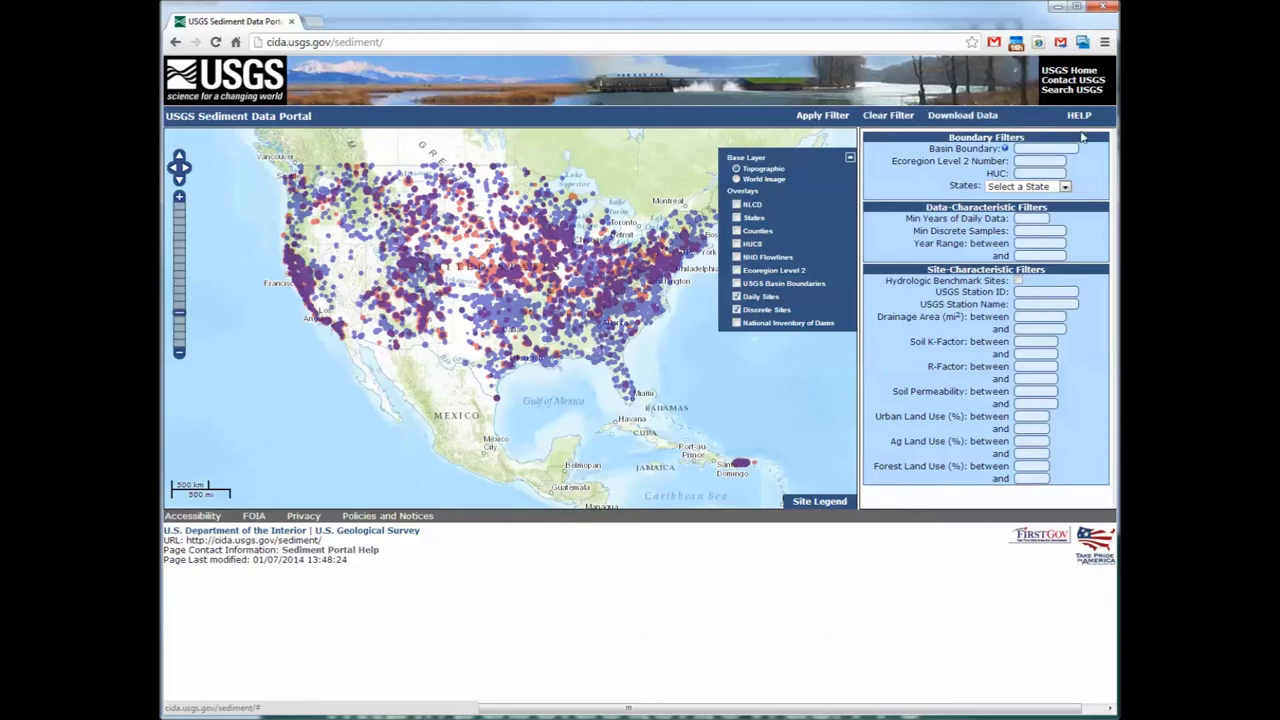
mouse_move(1077, 116)
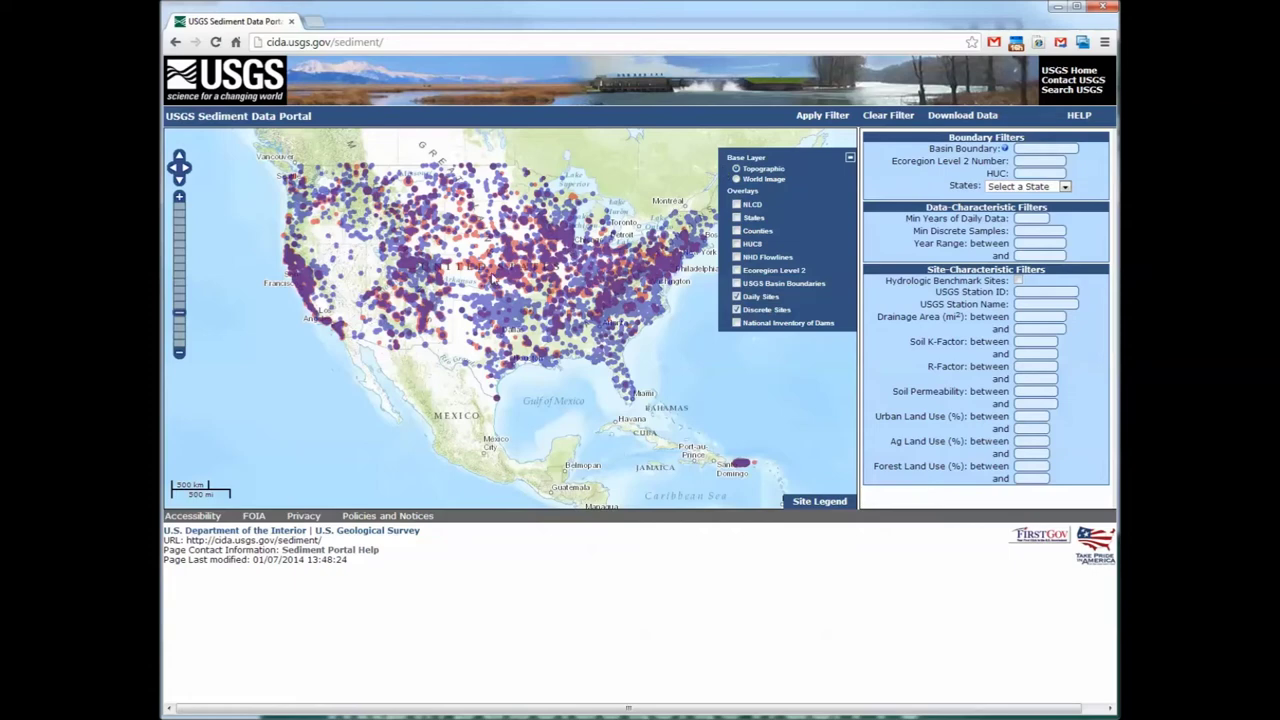
click(499, 255)
click(179, 335)
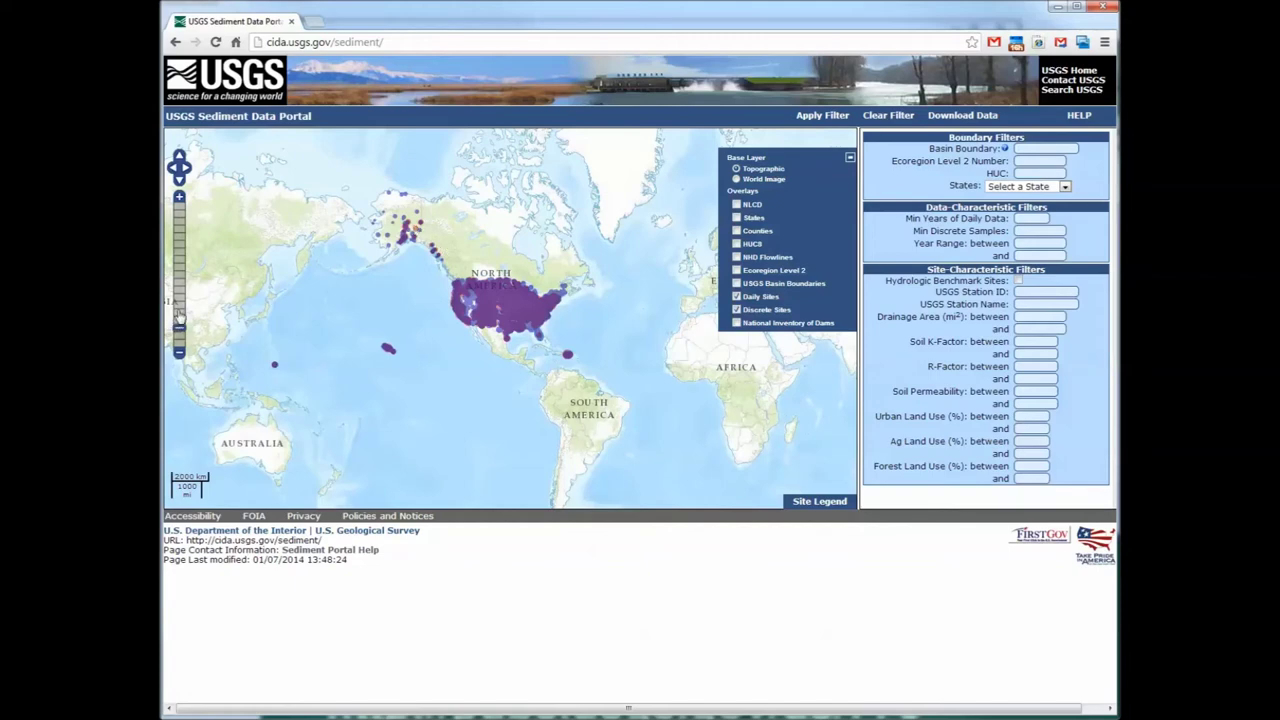
drag(178, 321, 178, 311)
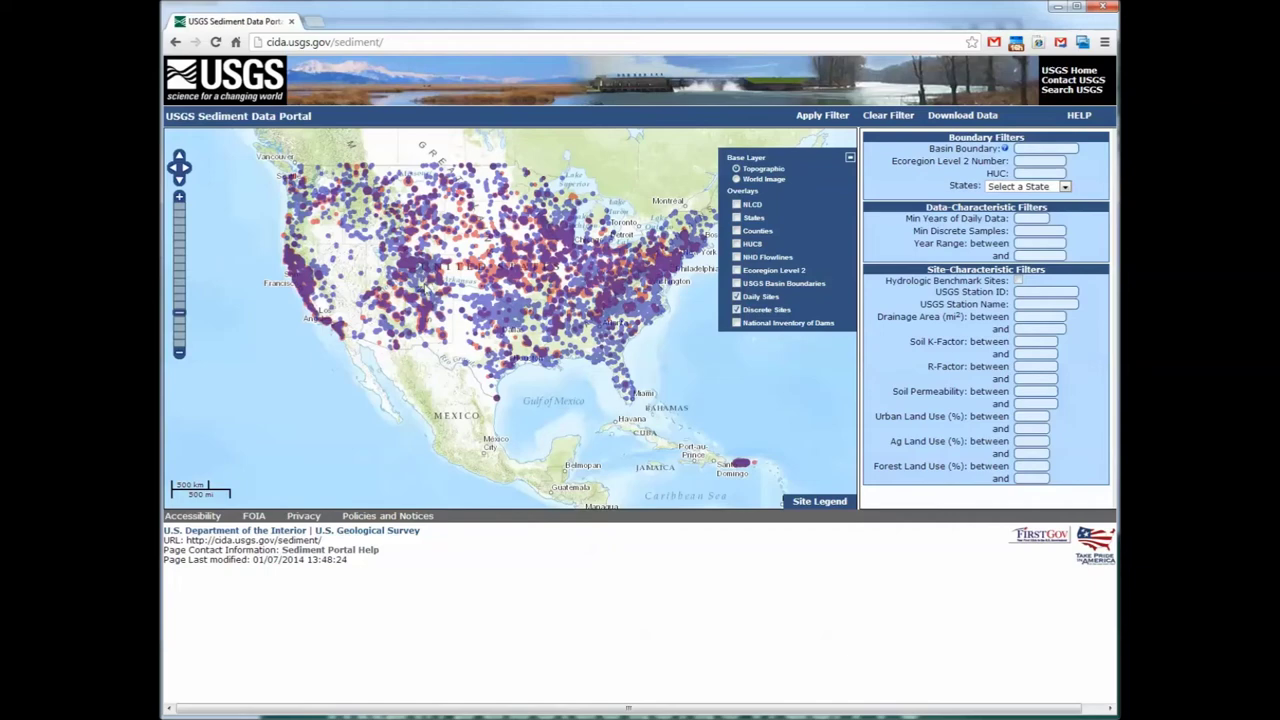
Zoom the map in three levels on Colorado to examine the sediment sites there.
double_click(423, 277)
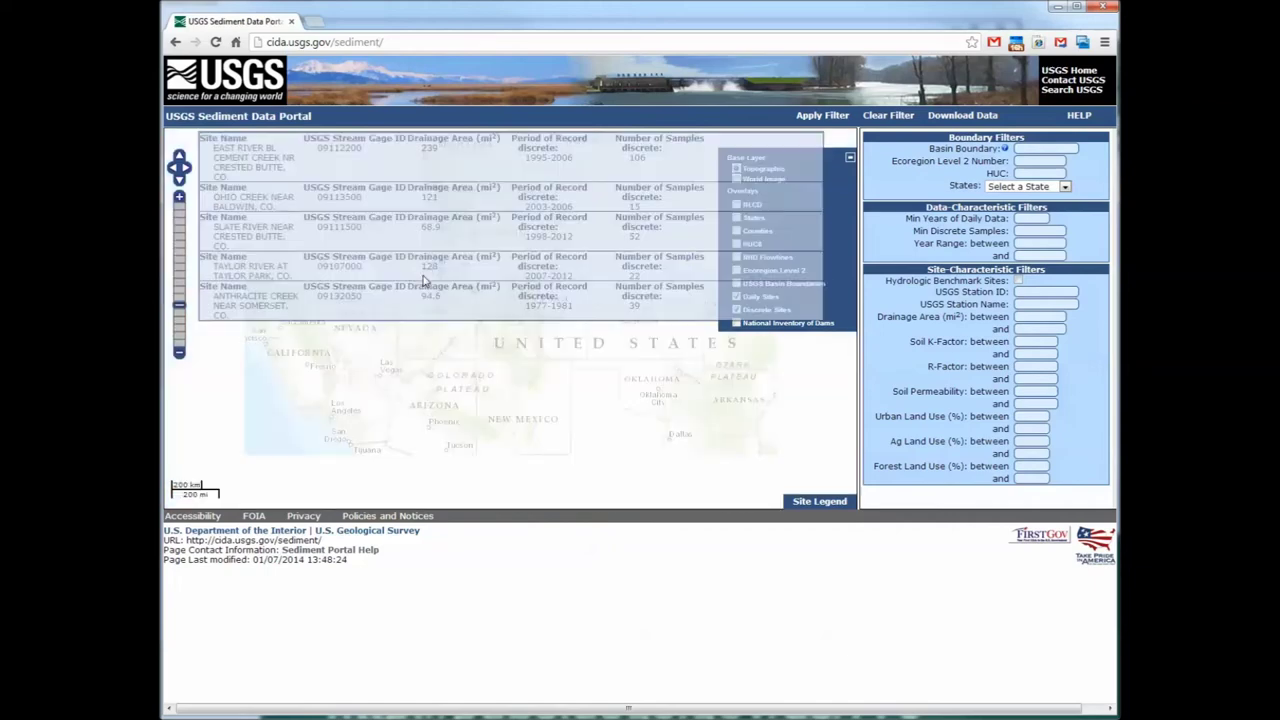
double_click(510, 337)
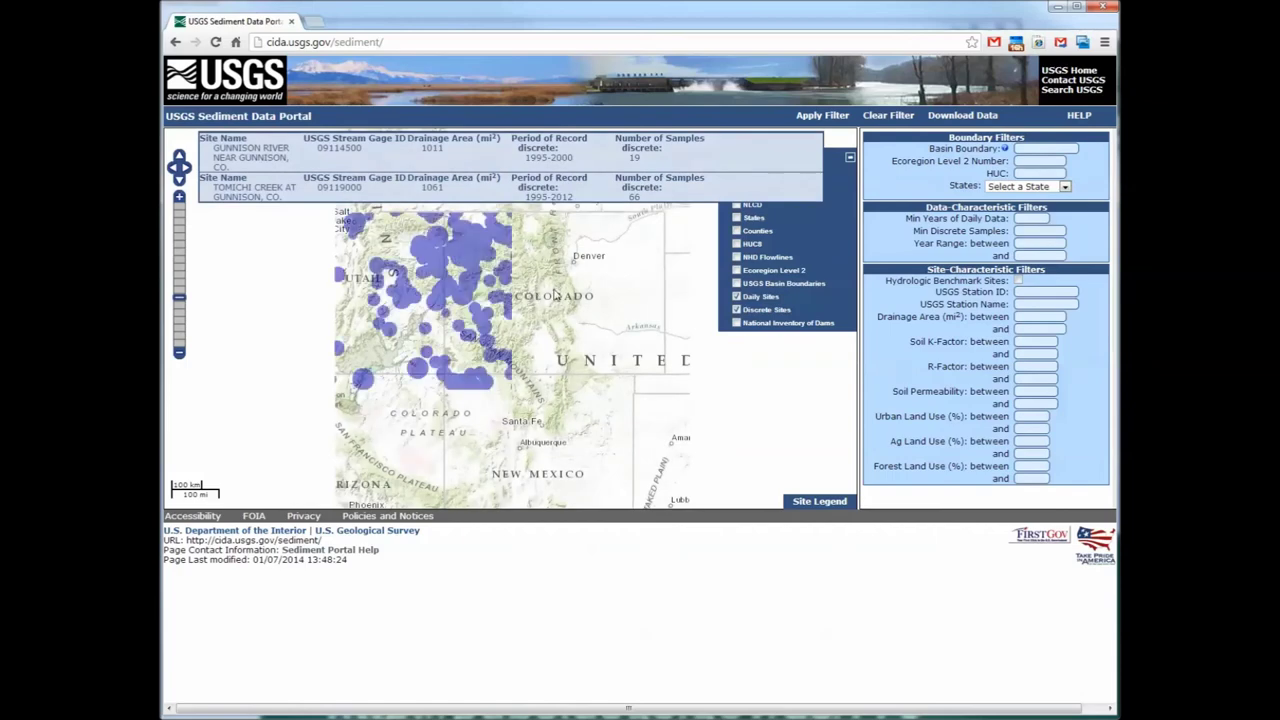
double_click(554, 292)
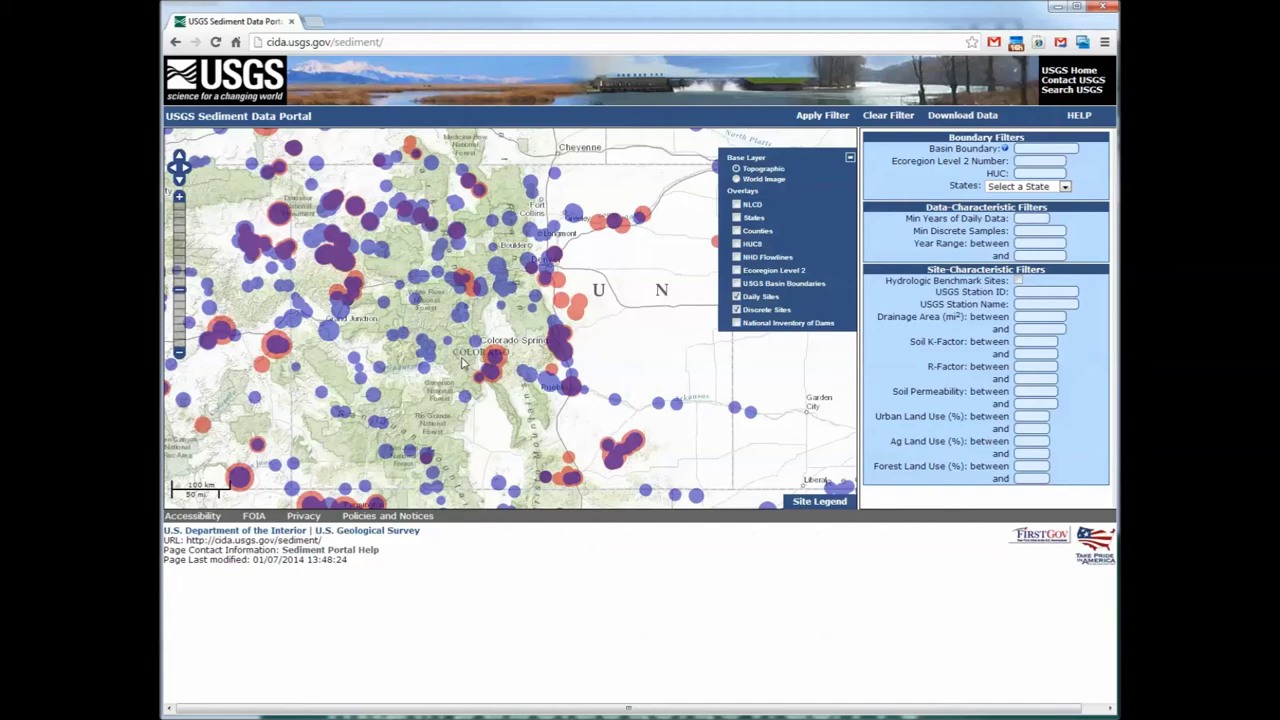
Reload the portal to reset the map, dismiss the welcome message and collapse the site legend.
click(215, 42)
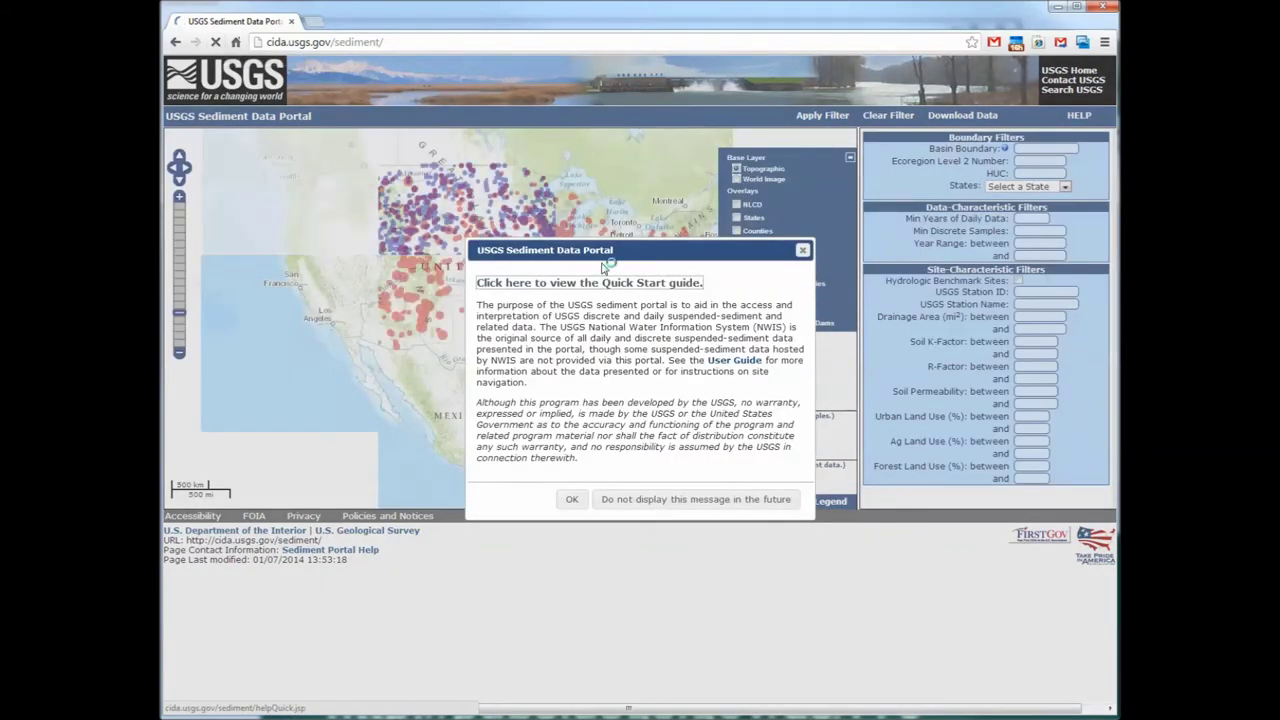
click(570, 500)
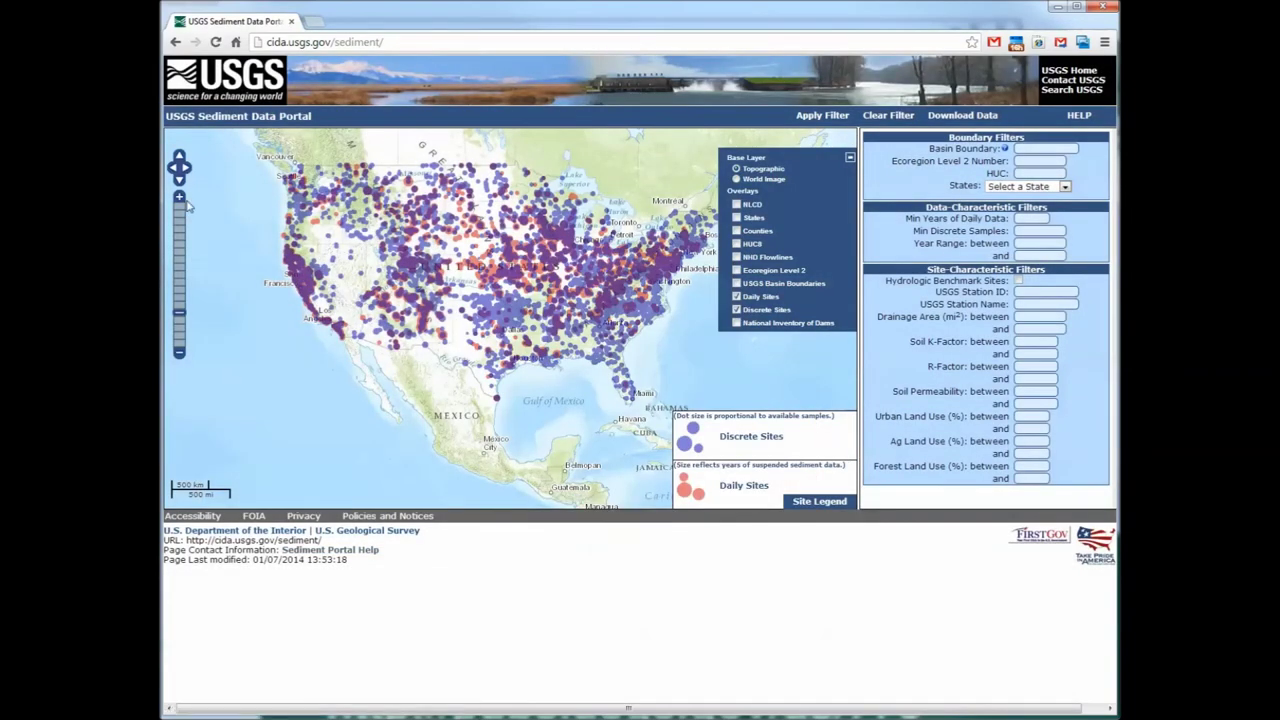
click(808, 502)
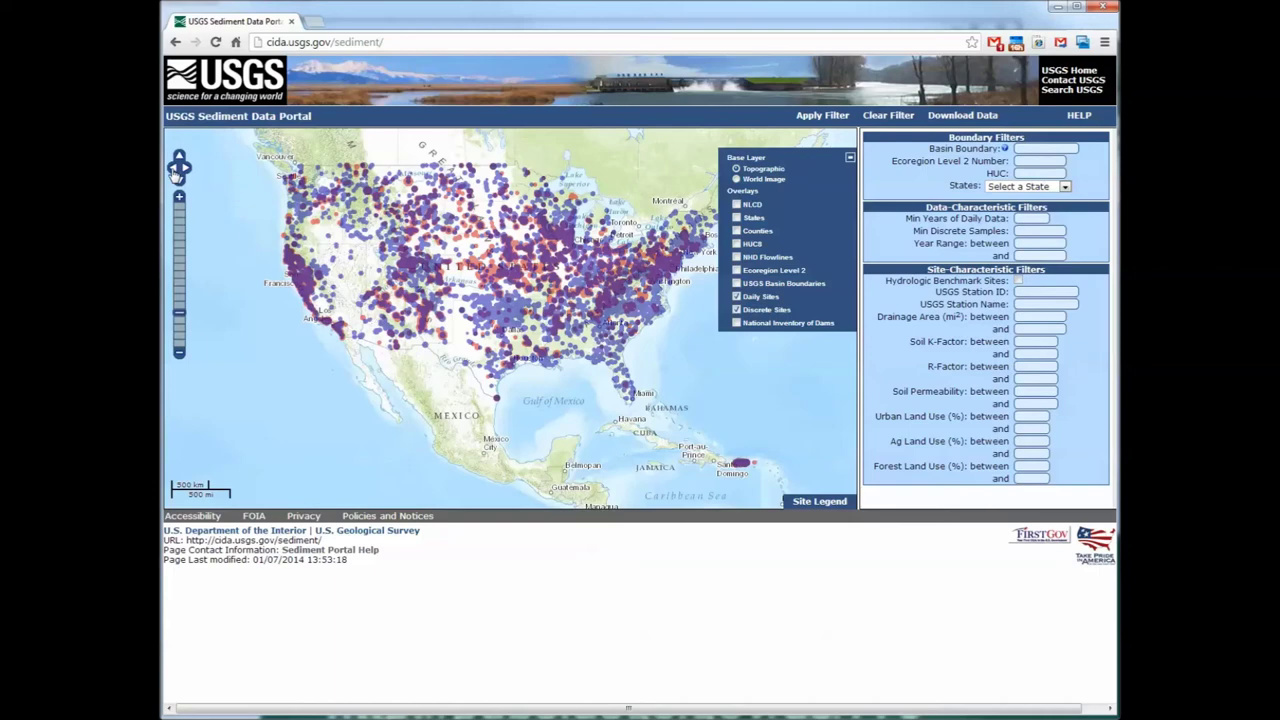
Pan the map west and back east, and shift it freely while keeping the United States in view.
click(174, 170)
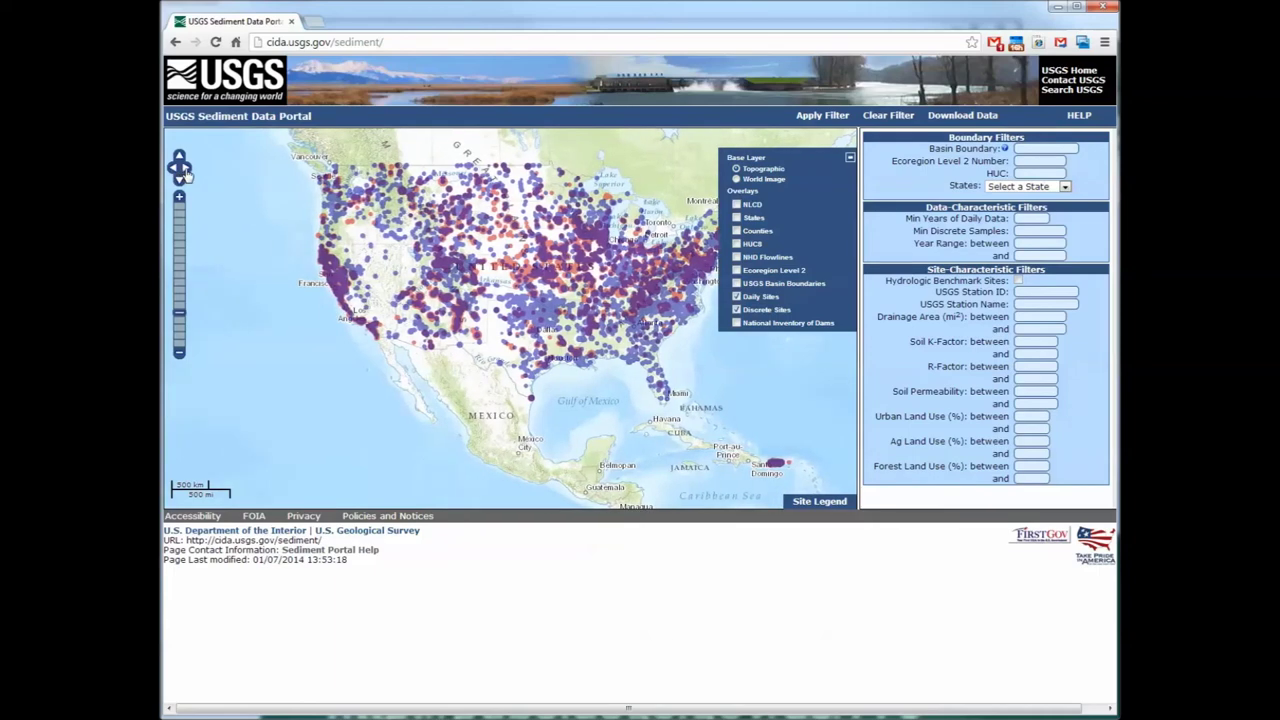
click(185, 170)
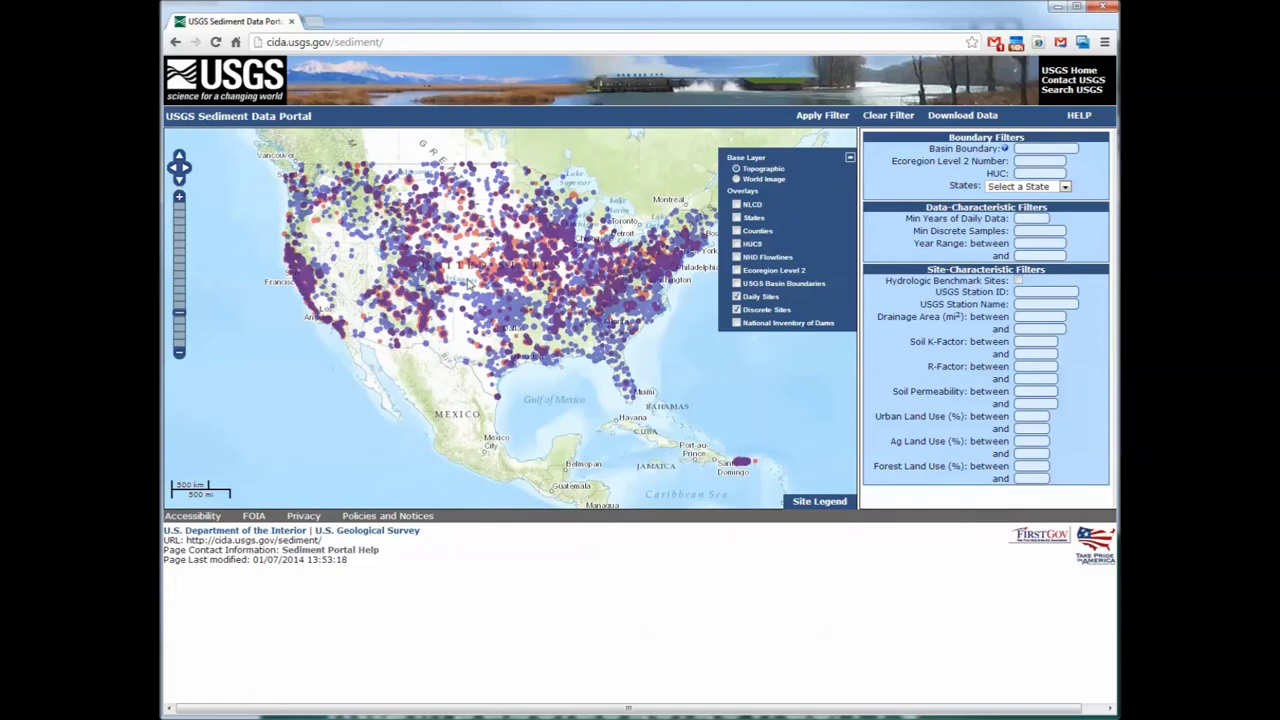
drag(449, 277, 473, 306)
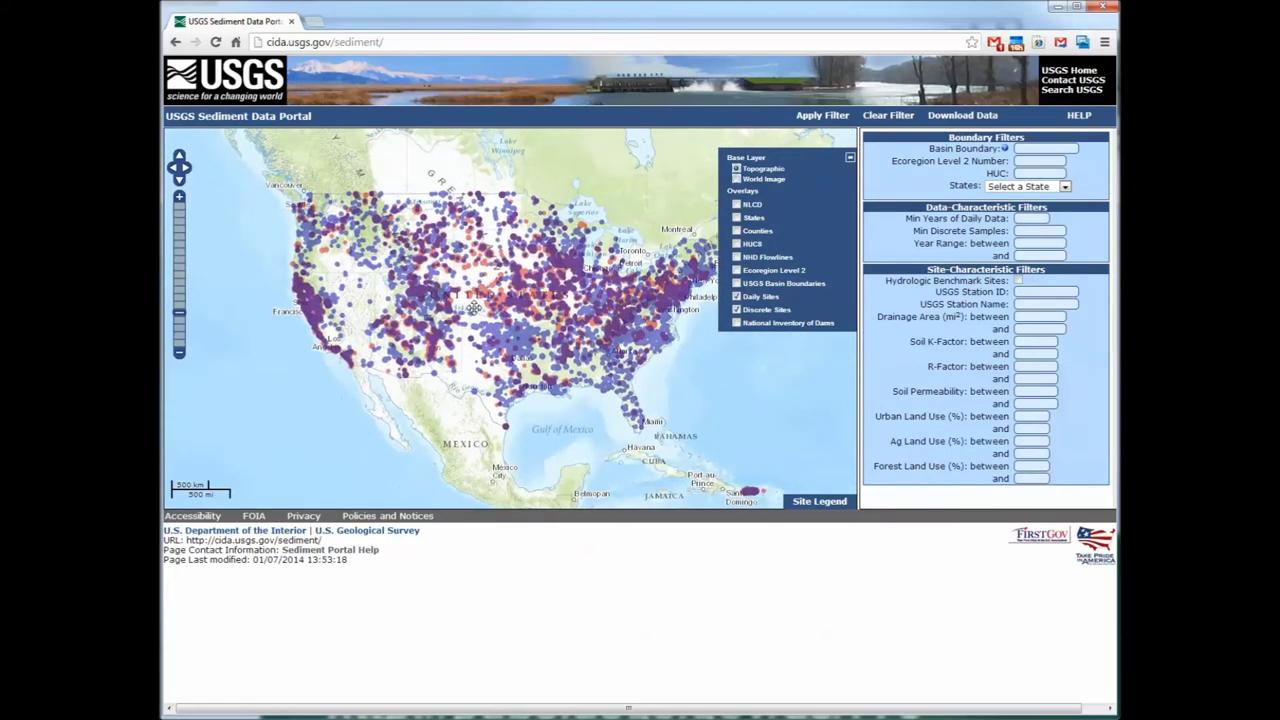
drag(482, 314, 476, 293)
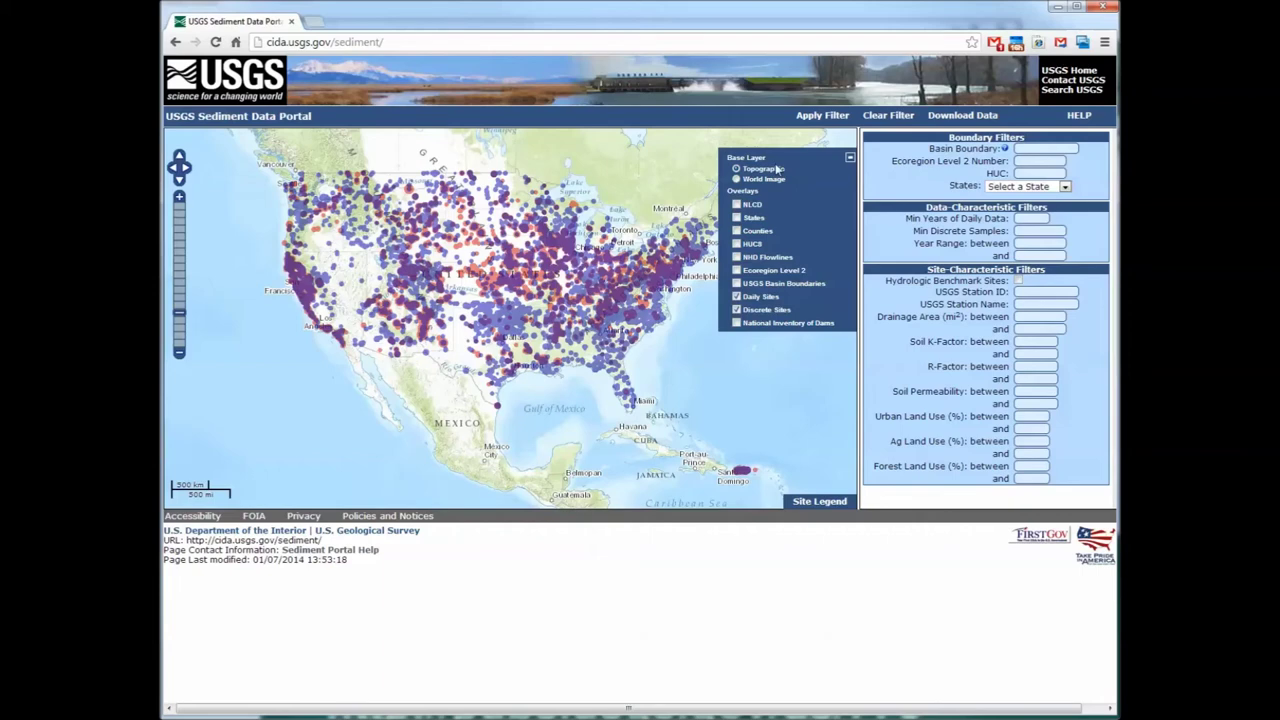
Preview the World Image base layer, return to Topographic, and show the NLCD overlay with its land cover legend.
click(736, 180)
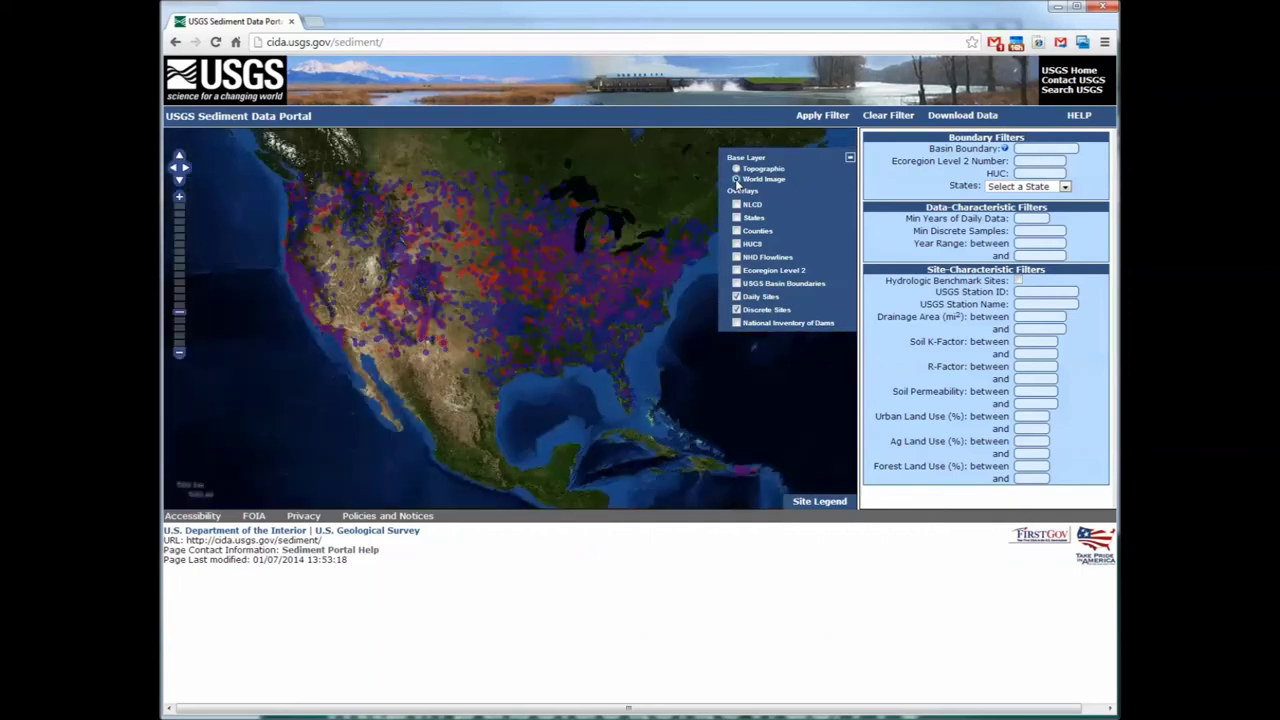
click(736, 169)
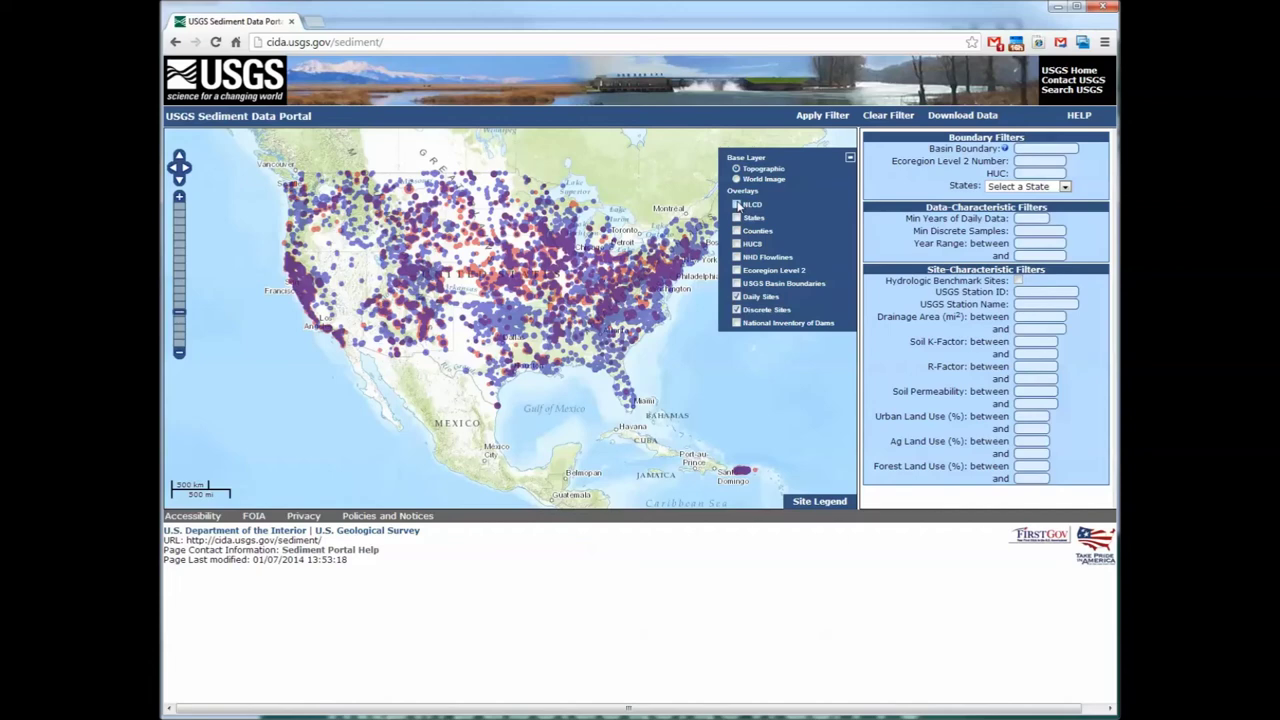
click(737, 204)
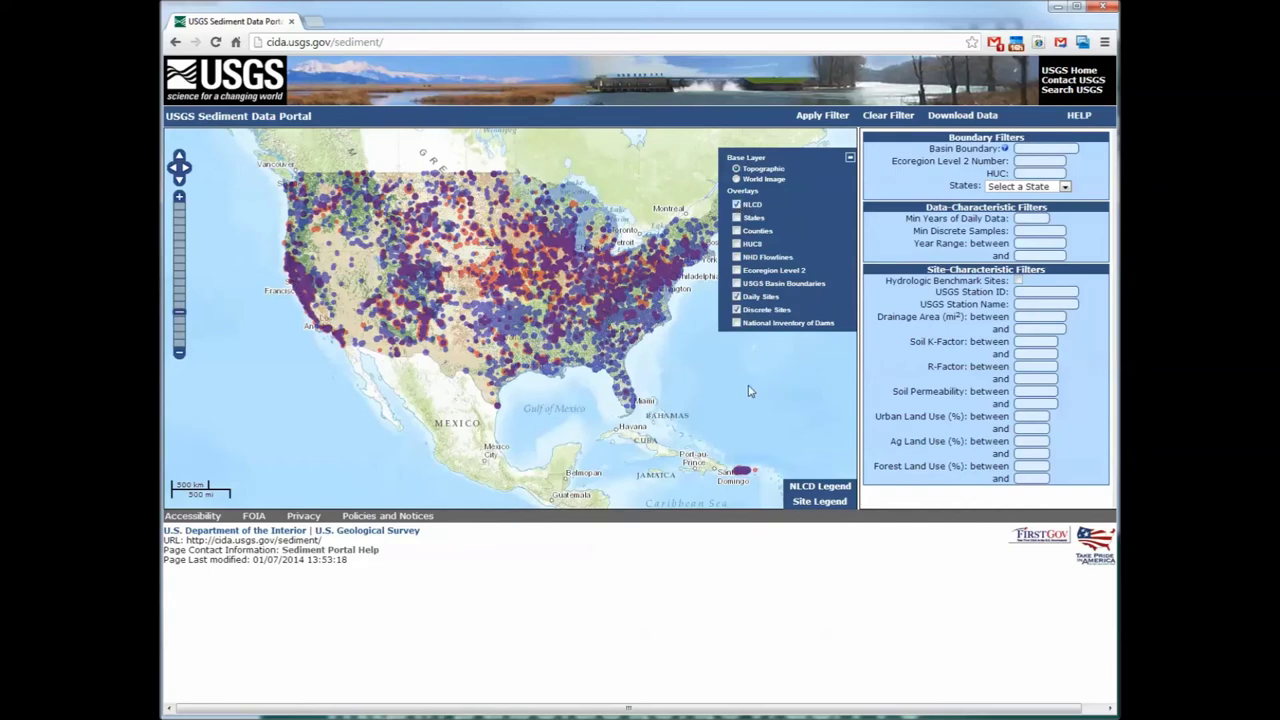
click(821, 488)
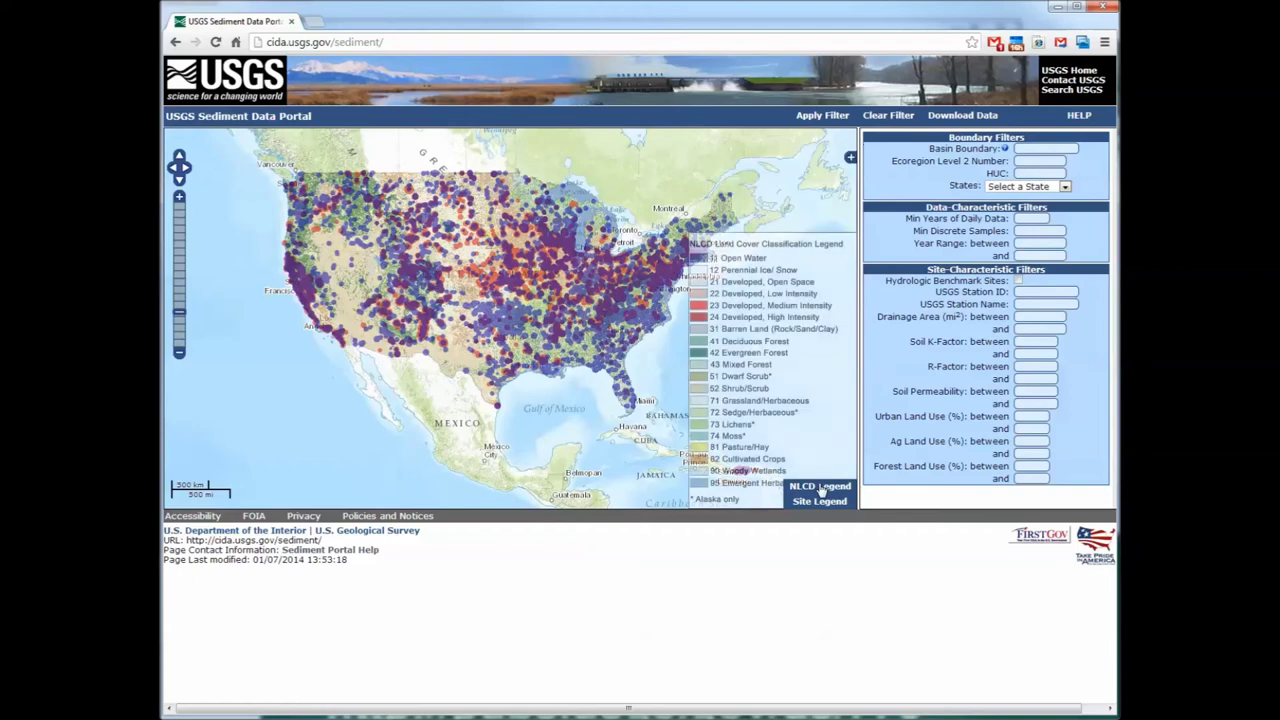
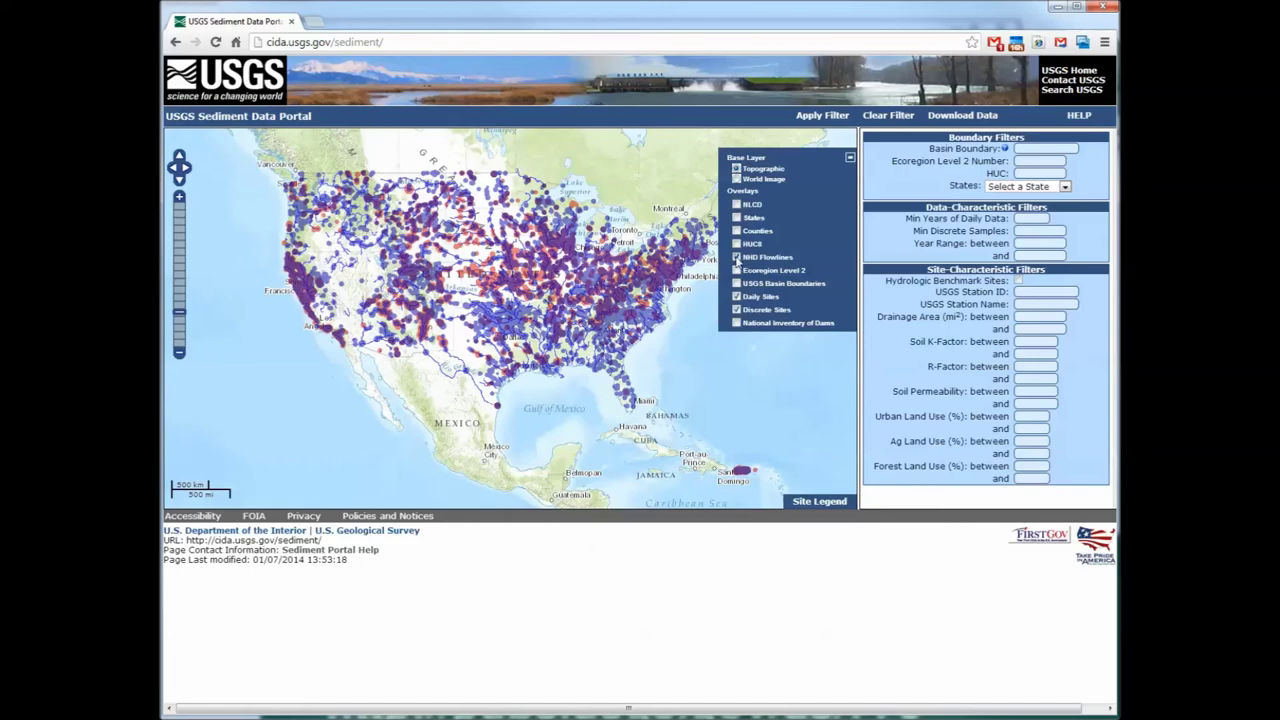
Hide the NHD Flowlines overlay and preview the Ecoregion Level 2 and USGS Basin Boundaries overlays, leaving both off.
click(737, 258)
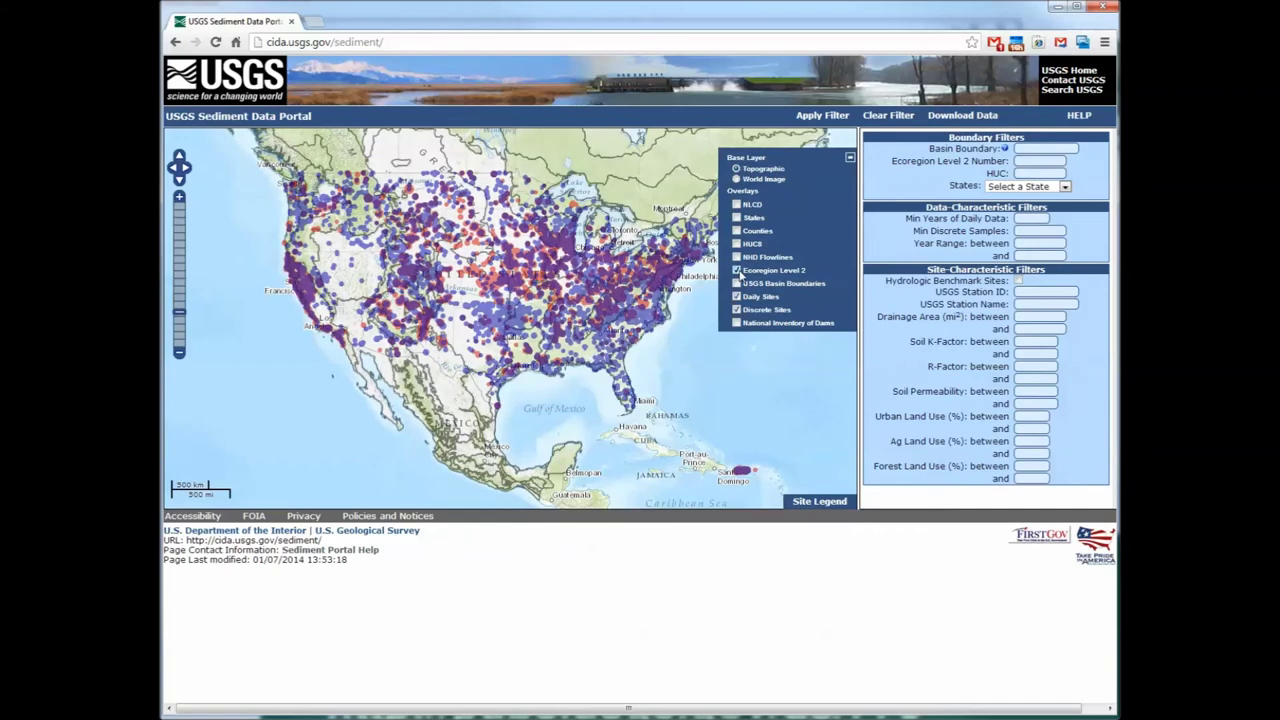
click(738, 271)
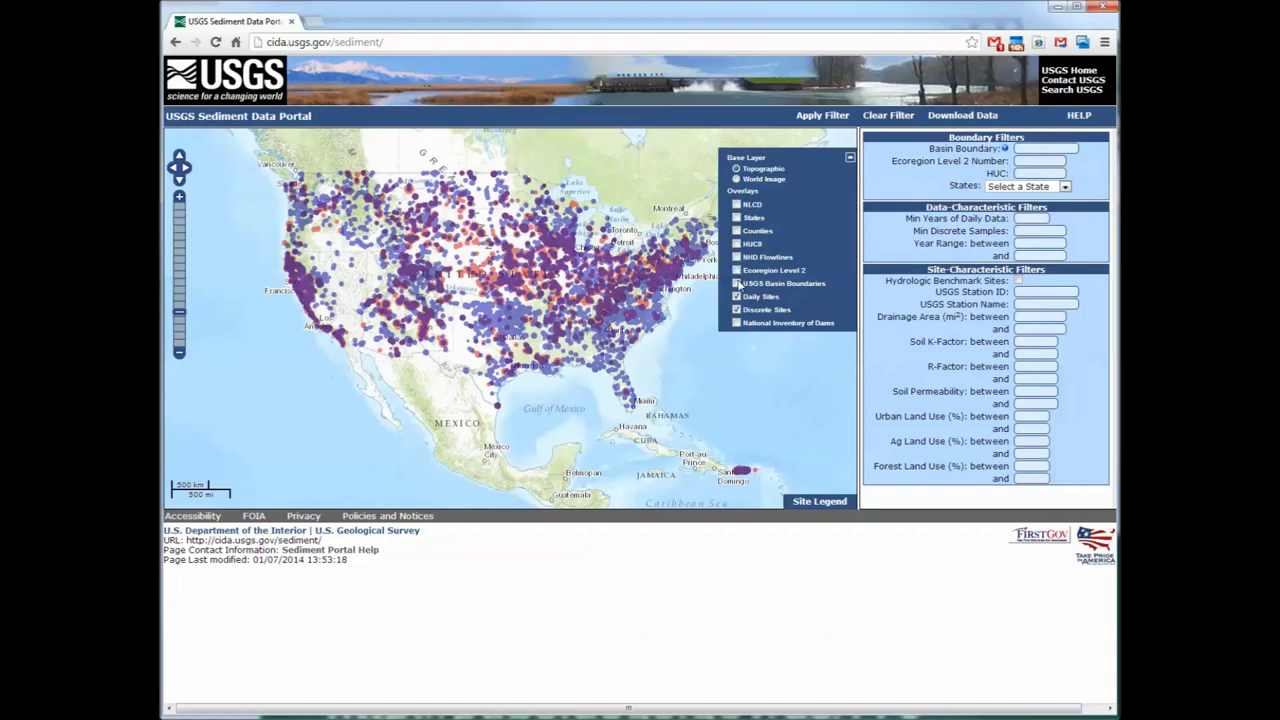
click(738, 284)
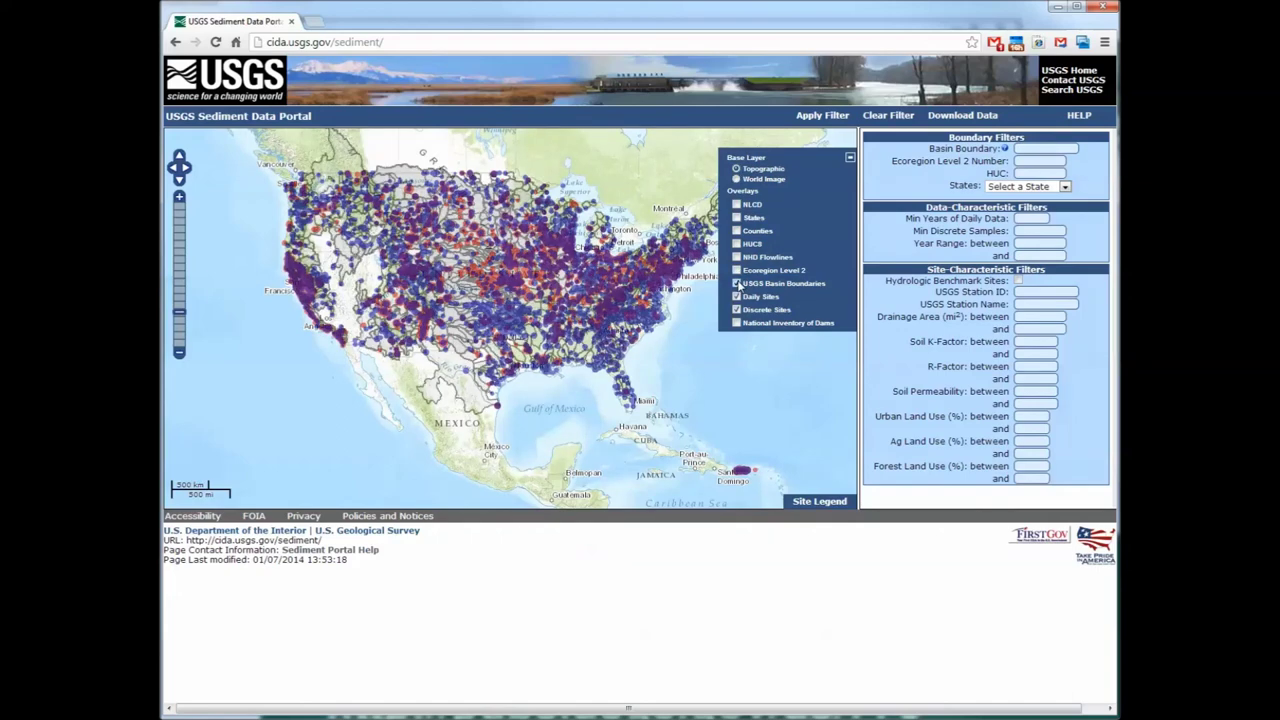
click(738, 284)
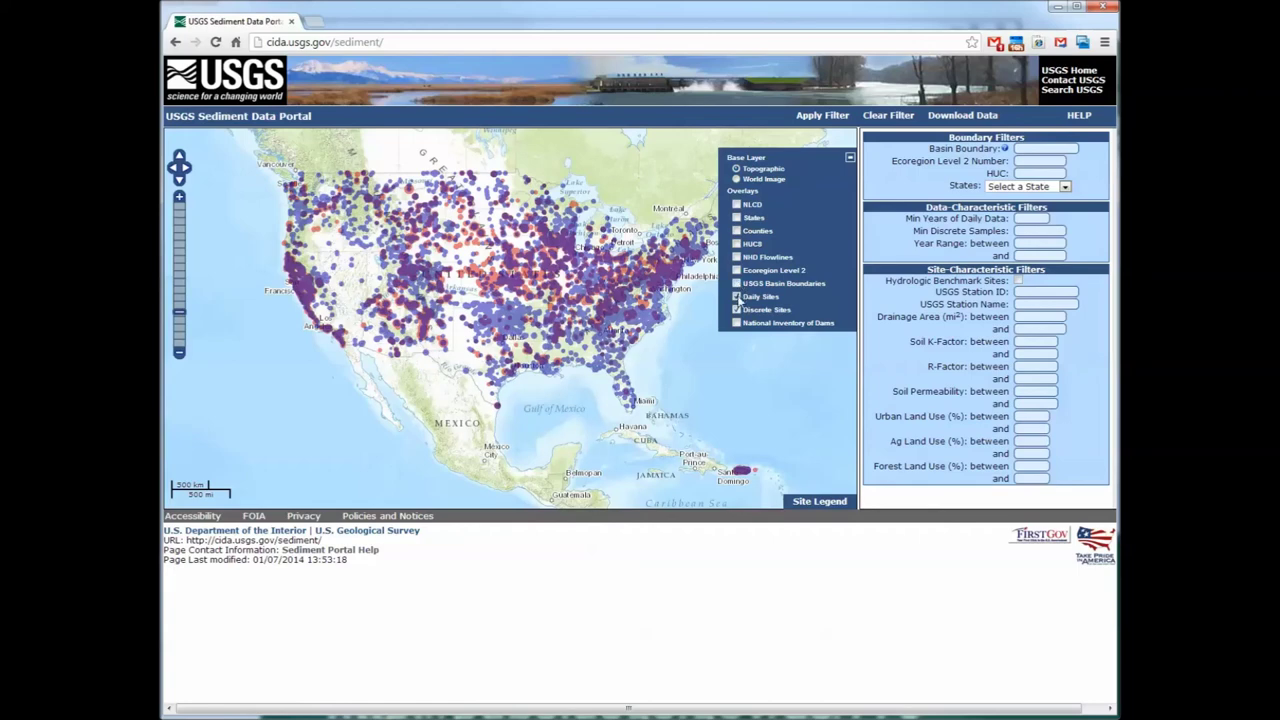
Toggle the Daily Sites and Discrete Sites layers off and back on one at a time, and hide the National Inventory of Dams overlay.
click(738, 297)
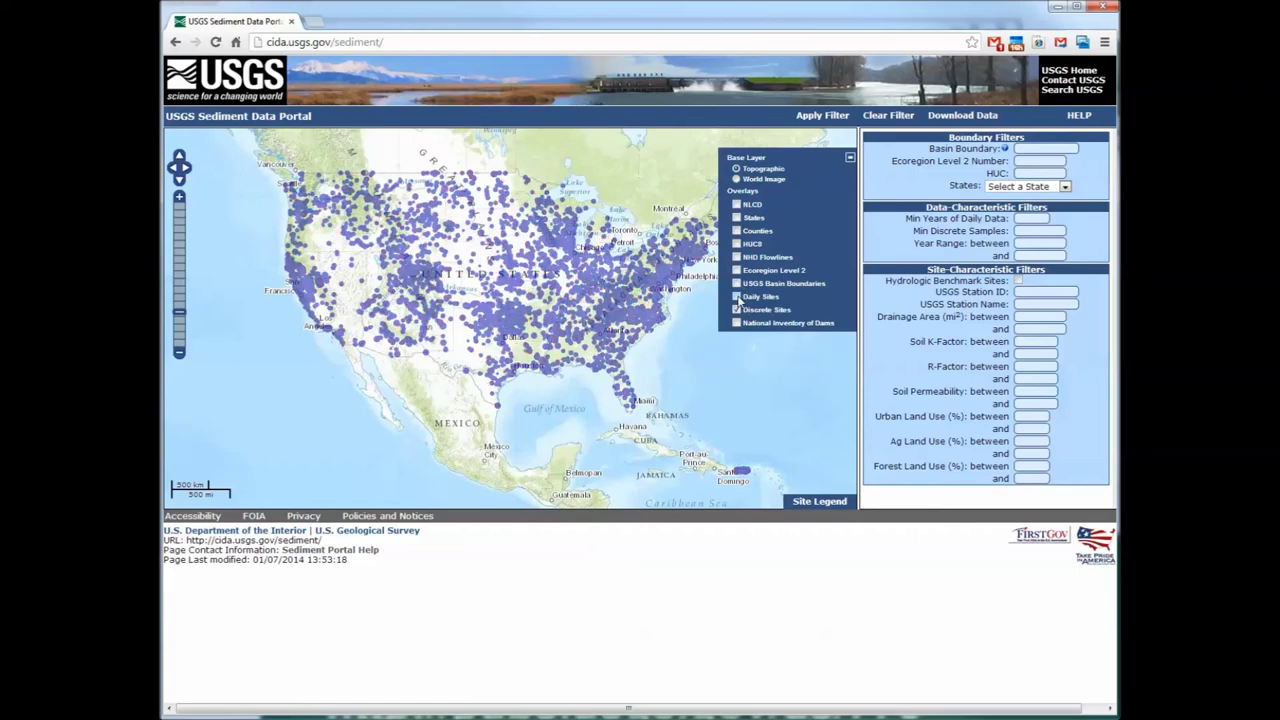
click(738, 297)
click(738, 310)
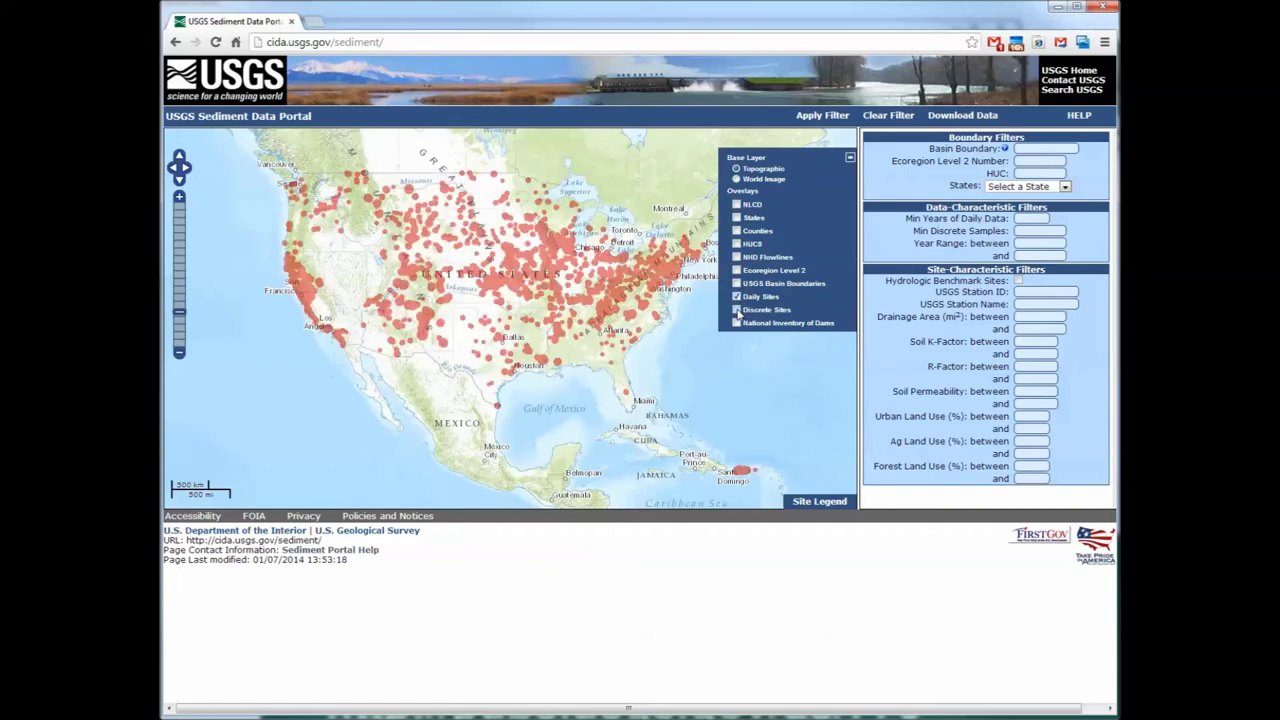
click(738, 311)
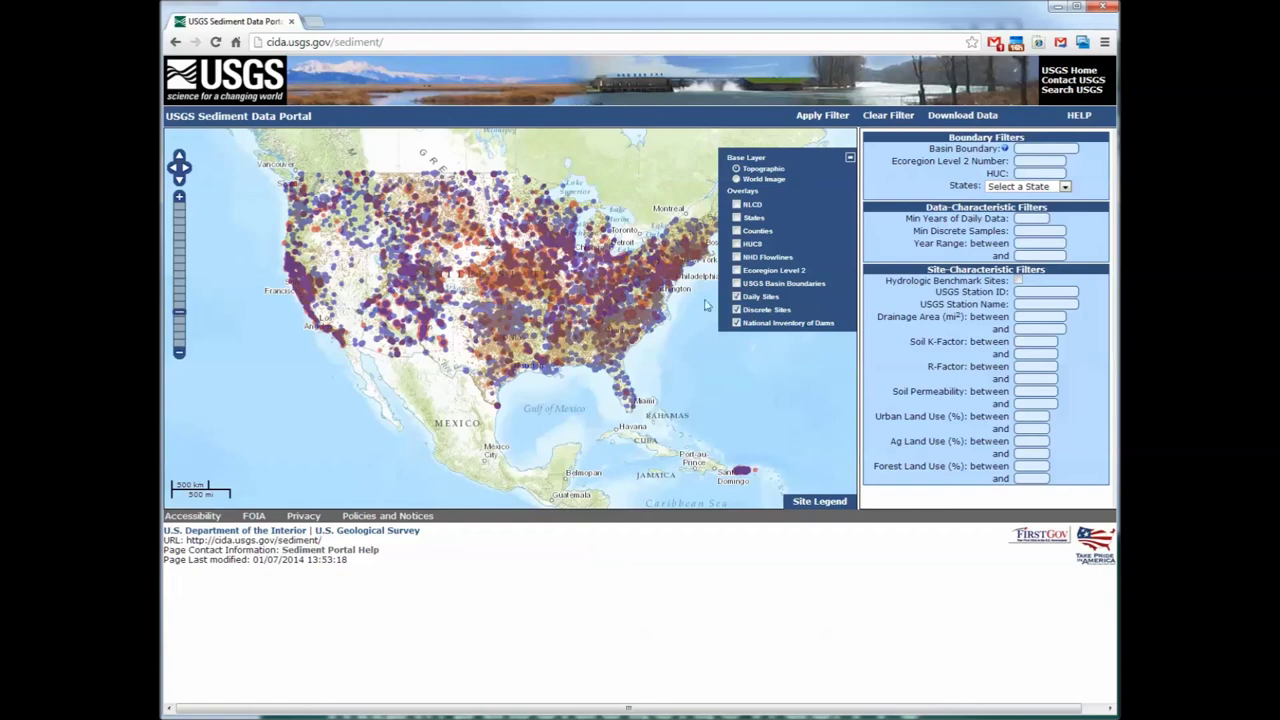
click(737, 324)
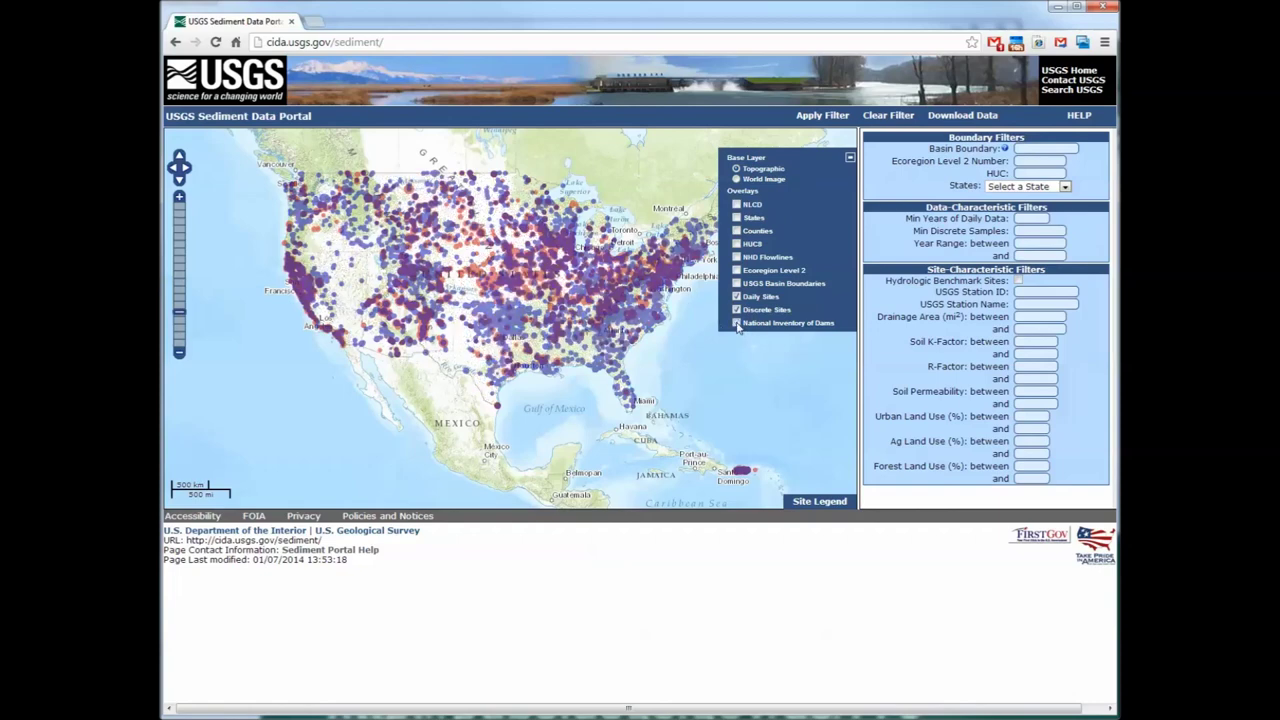